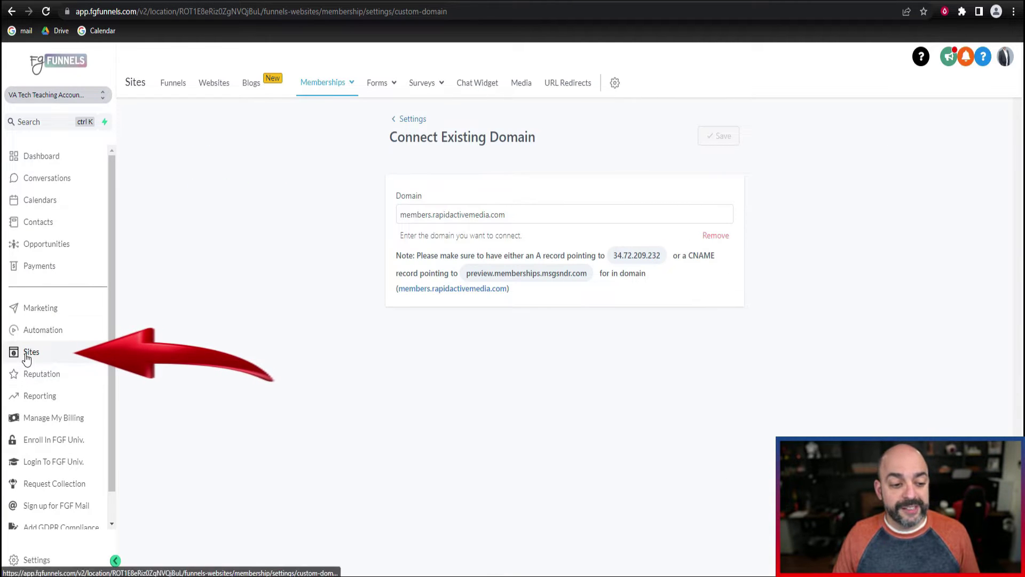
# Show the Connect Existing Domain page for members.rapidactivemedia.com with its A/CNAME record targets.
pyautogui.moveTo(345, 83)
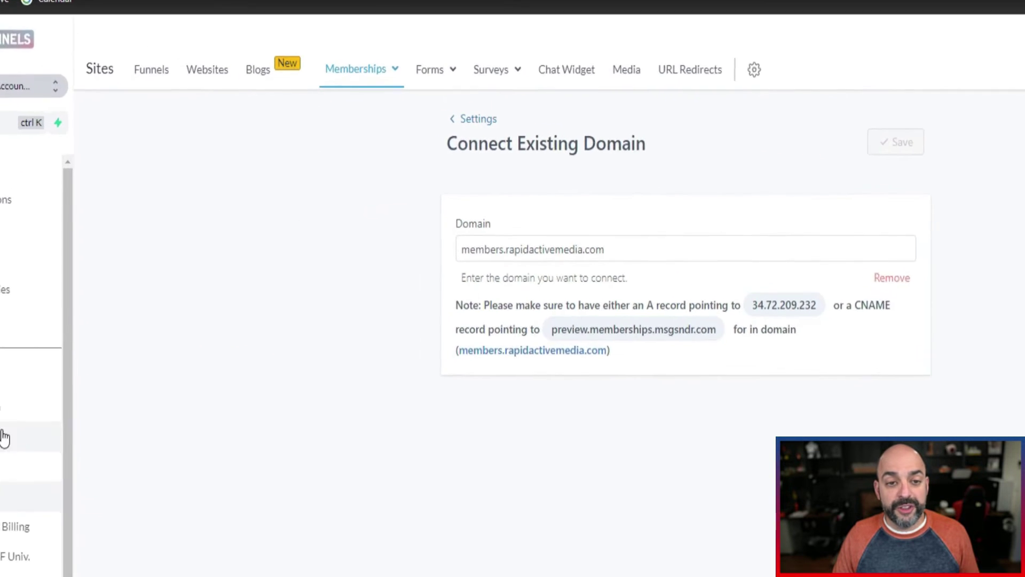
# Open the membership's App Settings for The Membership Method app and focus the Name field.
pyautogui.moveTo(430, 49)
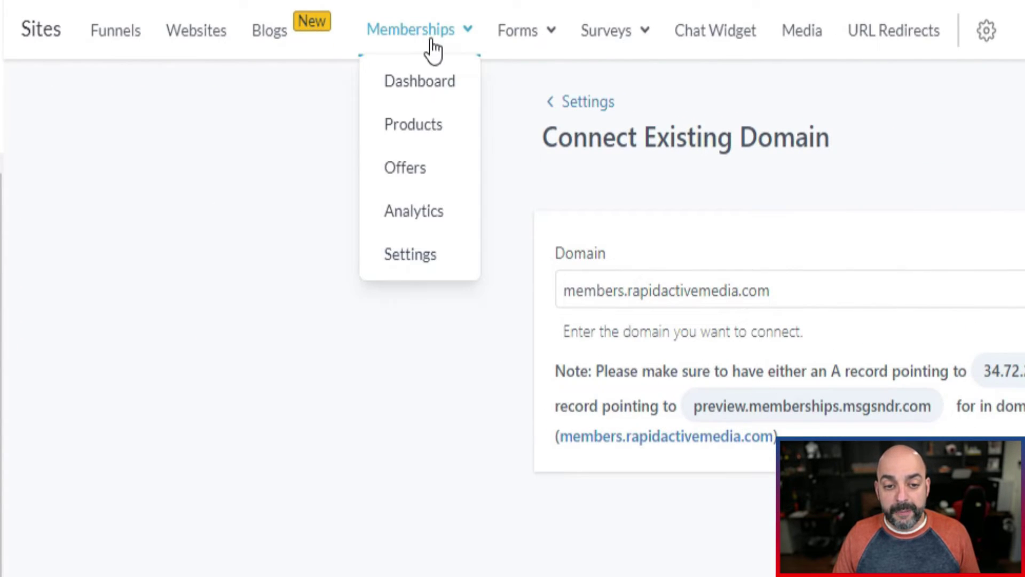
pyautogui.click(426, 253)
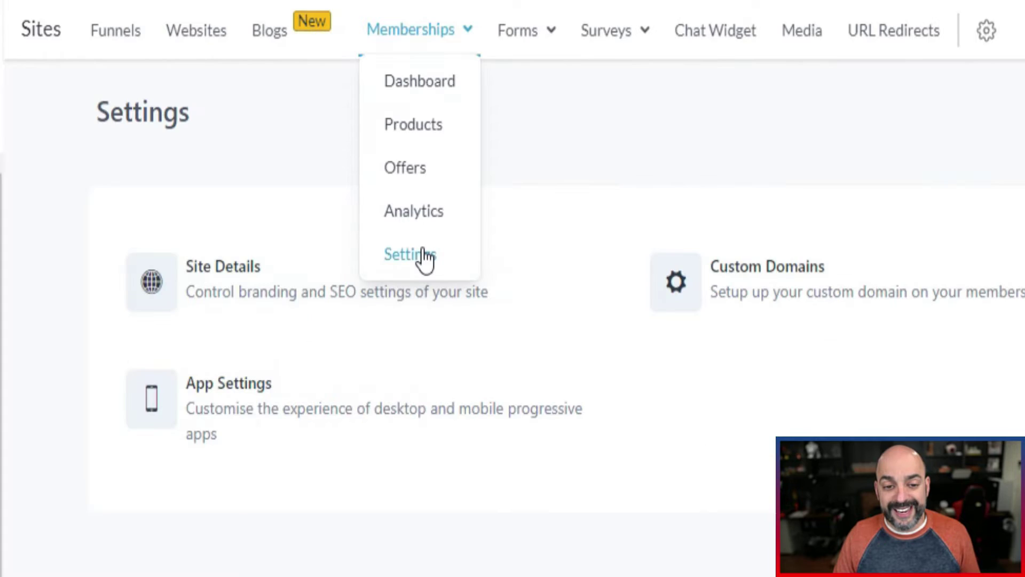
pyautogui.click(261, 403)
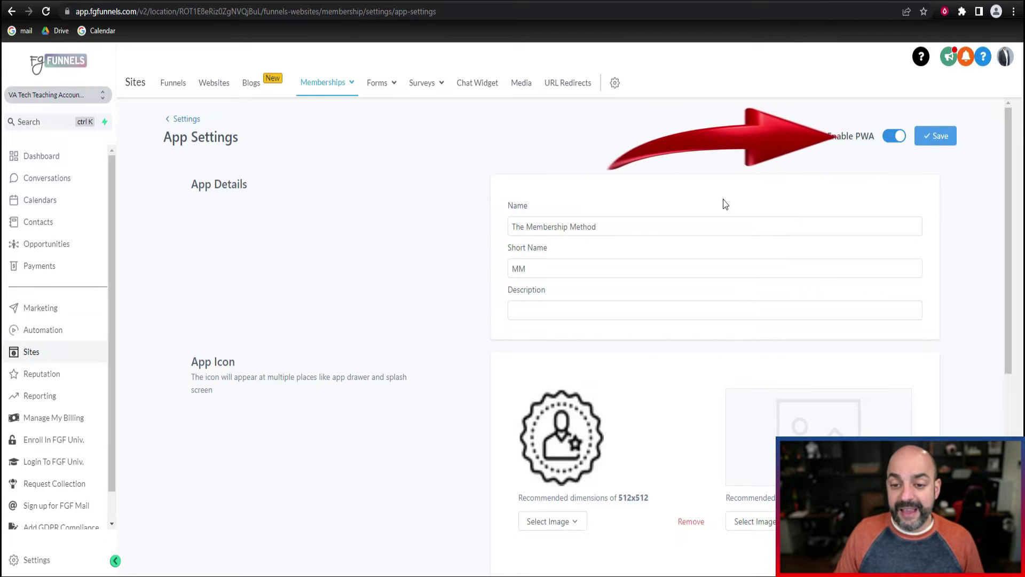
pyautogui.click(612, 226)
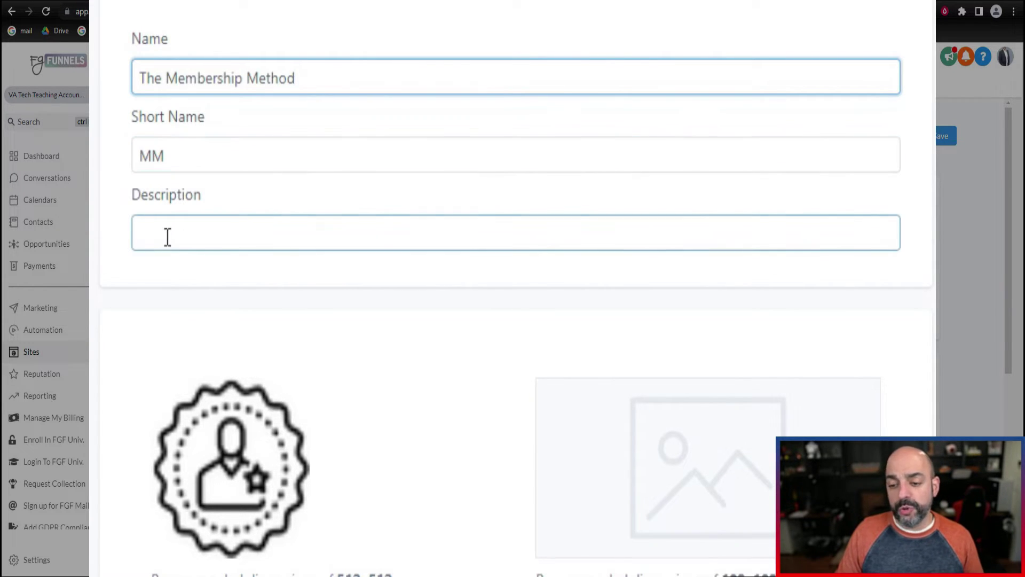
pyautogui.scroll(-2, 244, 345)
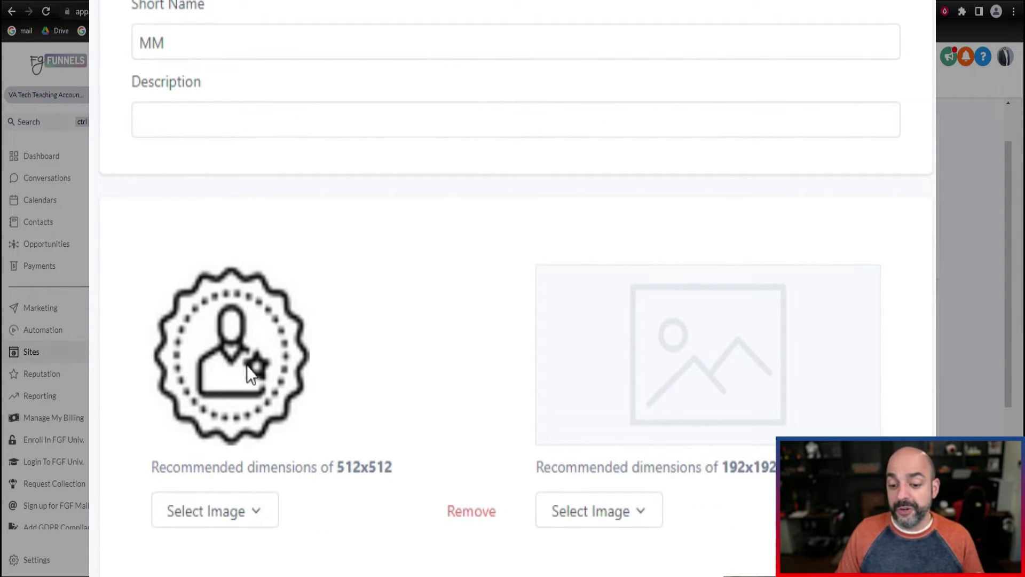
pyautogui.scroll(-8, 299, 333)
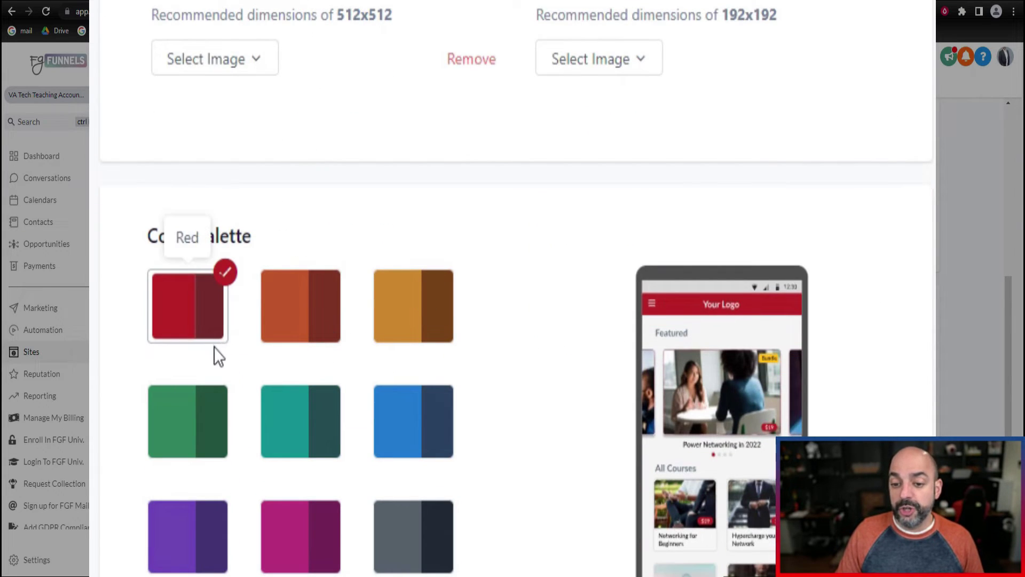
pyautogui.click(305, 327)
pyautogui.click(398, 336)
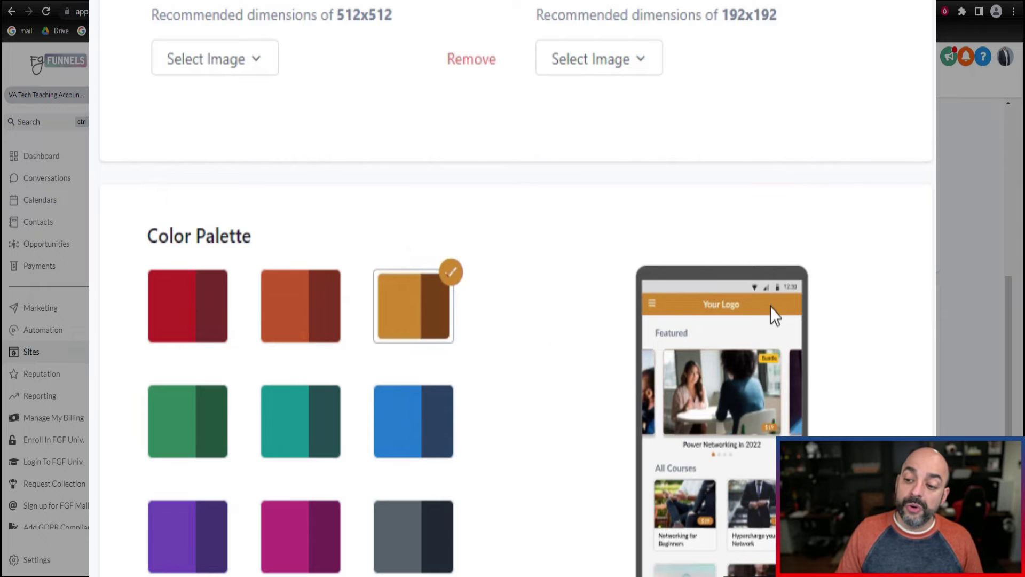
pyautogui.click(190, 294)
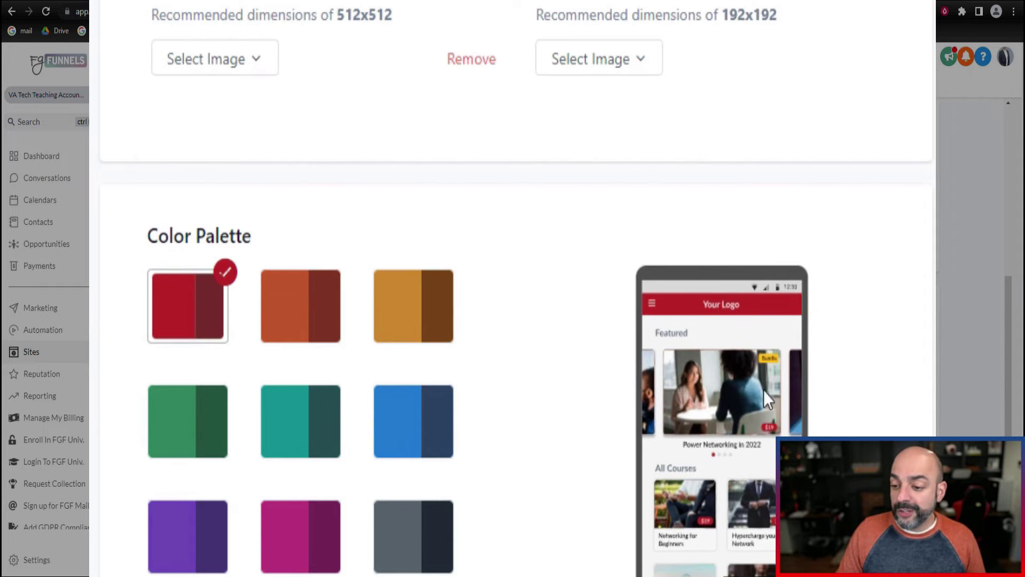
pyautogui.click(303, 434)
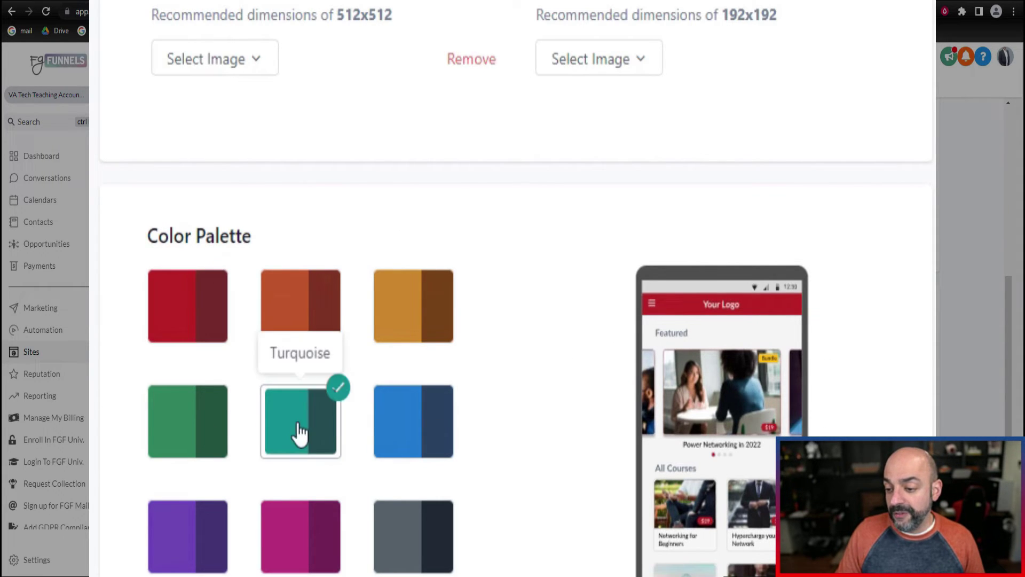
pyautogui.click(441, 567)
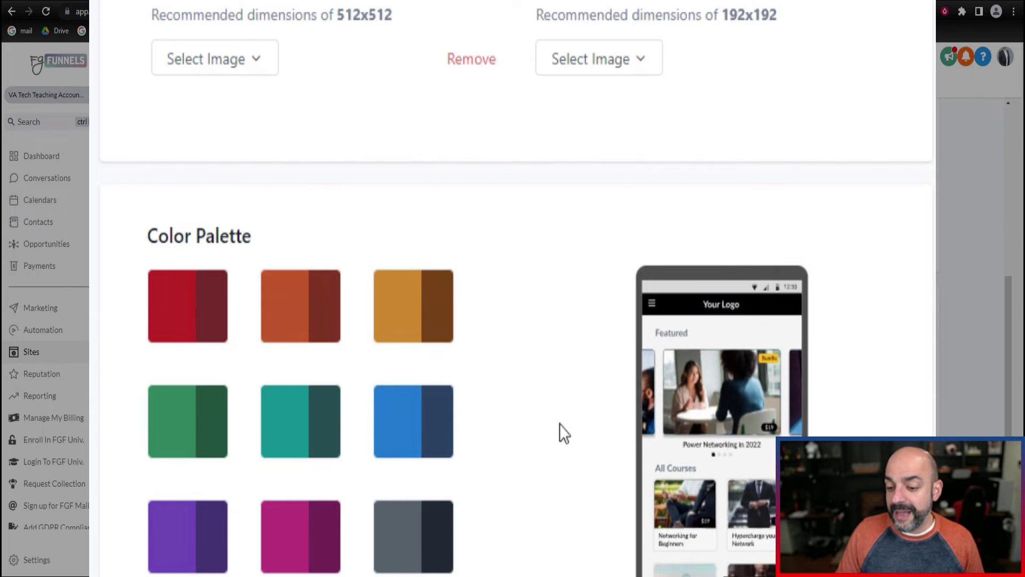
pyautogui.click(173, 311)
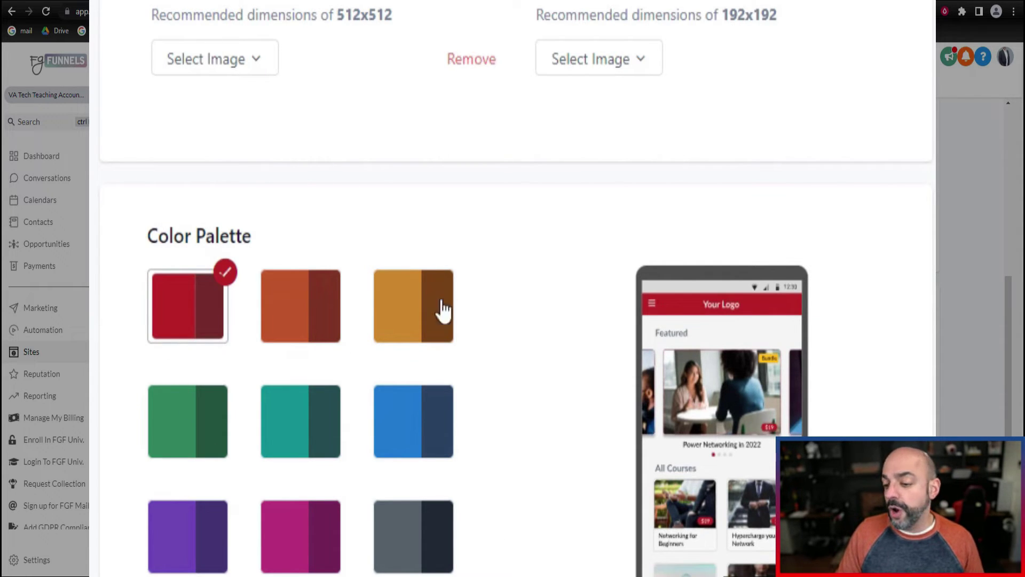
pyautogui.scroll(10, 492, 372)
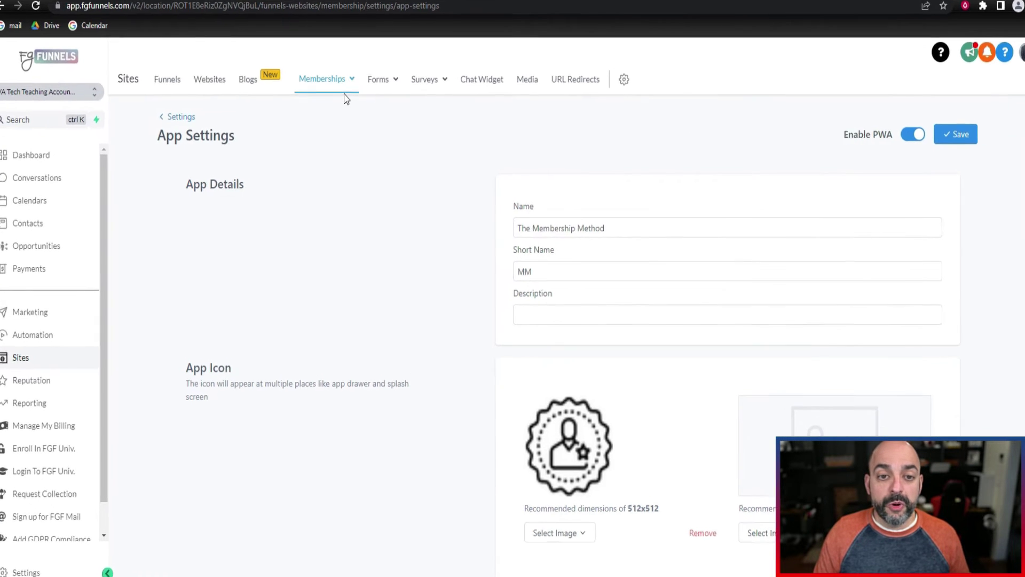
# Return to the membership's Custom Domains settings showing the members.rapidactivemedia.com domain details.
pyautogui.click(331, 81)
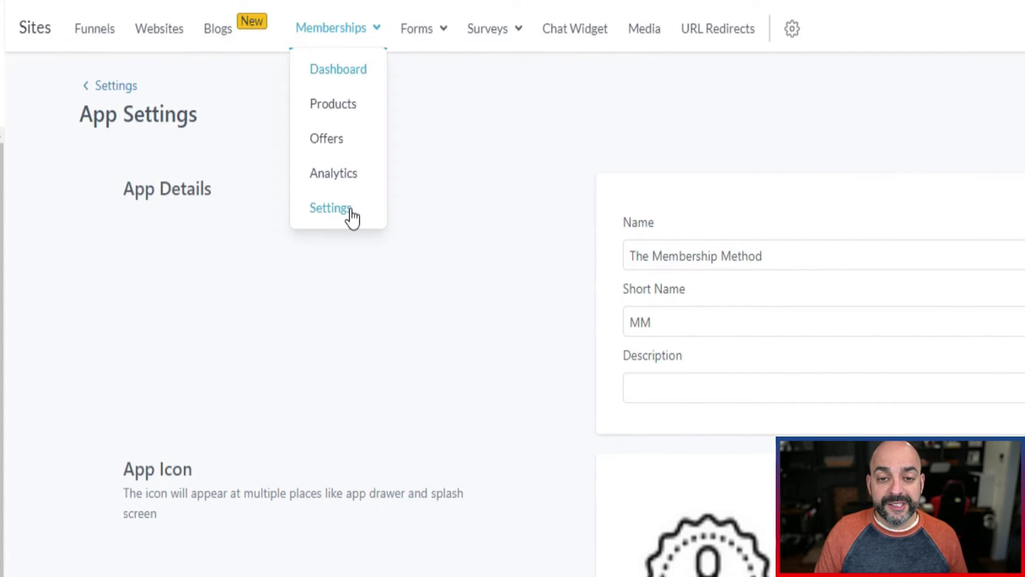
pyautogui.click(351, 212)
pyautogui.click(644, 235)
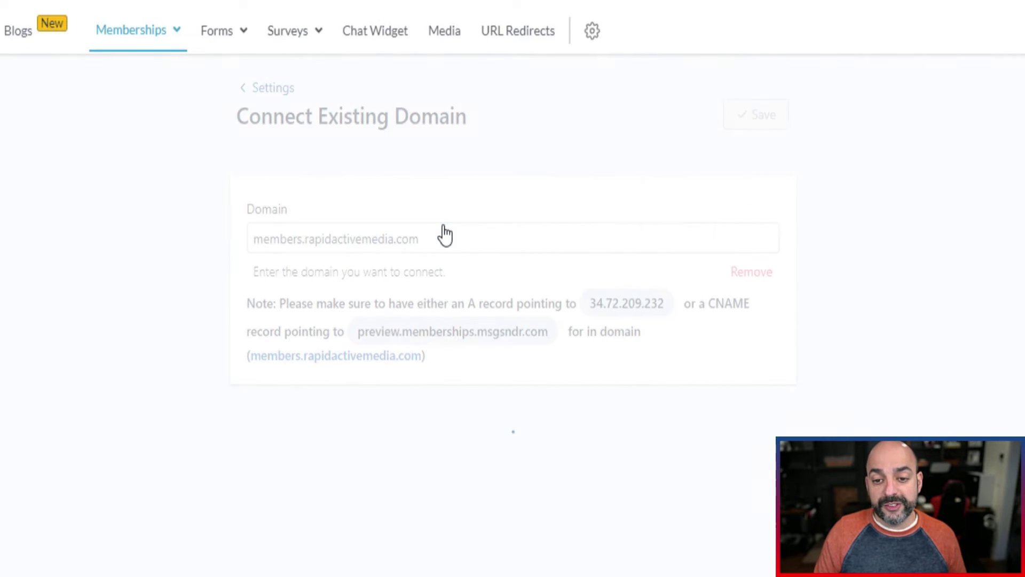
pyautogui.click(444, 234)
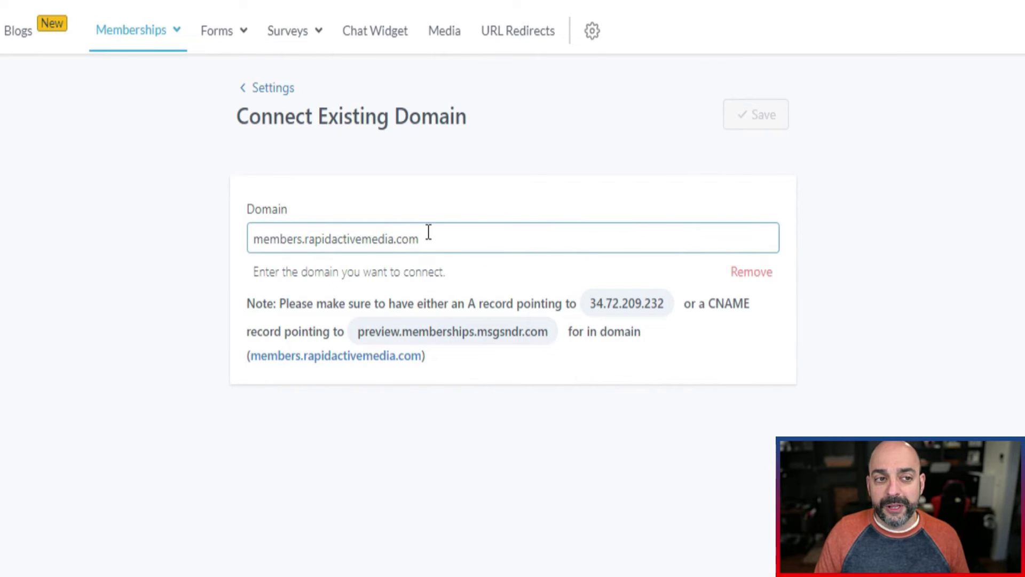
pyautogui.click(408, 217)
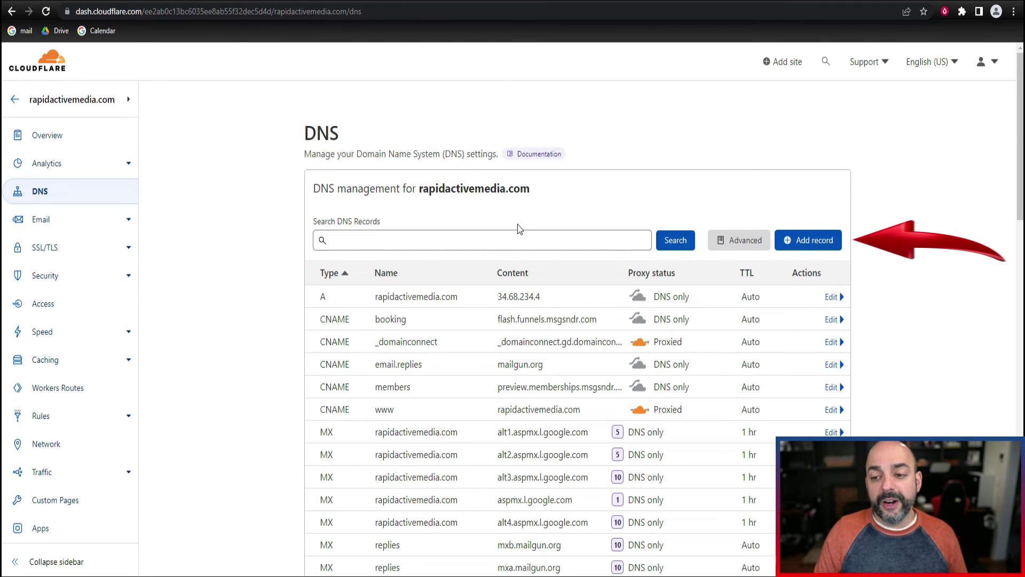
# Add a new DNS record for rapidactivemedia.com in Cloudflare with type CNAME.
pyautogui.click(799, 243)
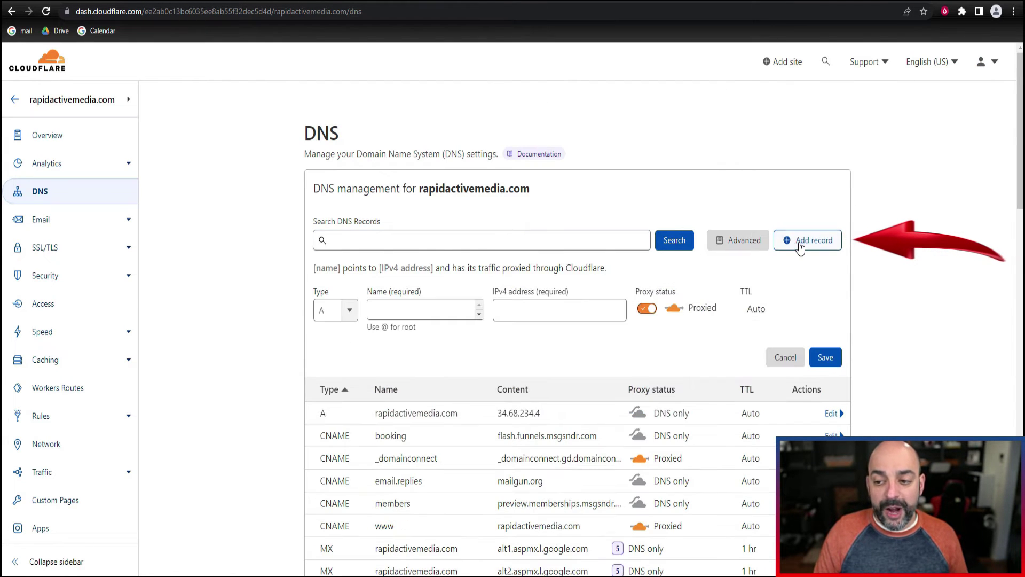
pyautogui.click(351, 313)
pyautogui.scroll(-1, 336, 382)
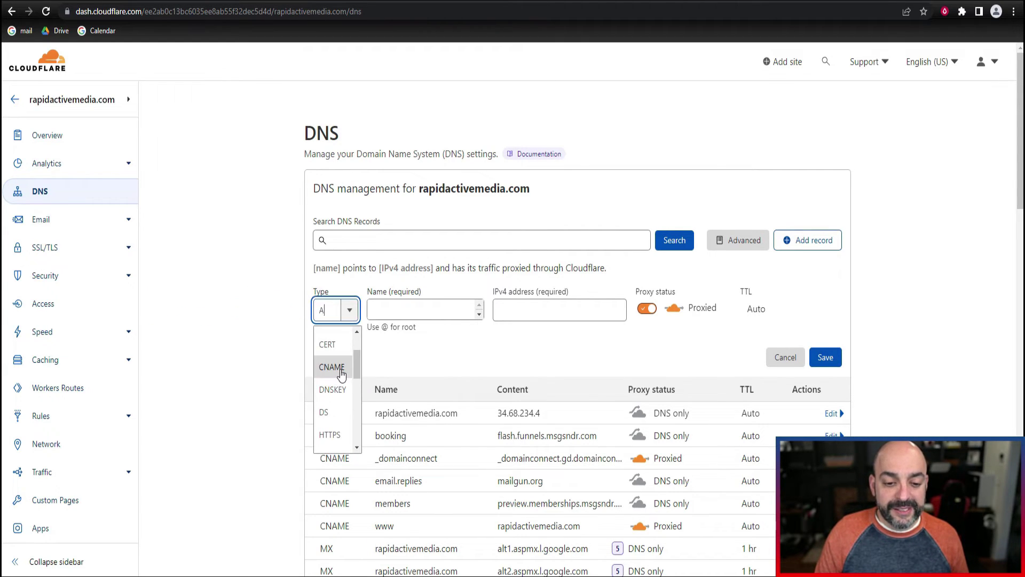
pyautogui.click(333, 368)
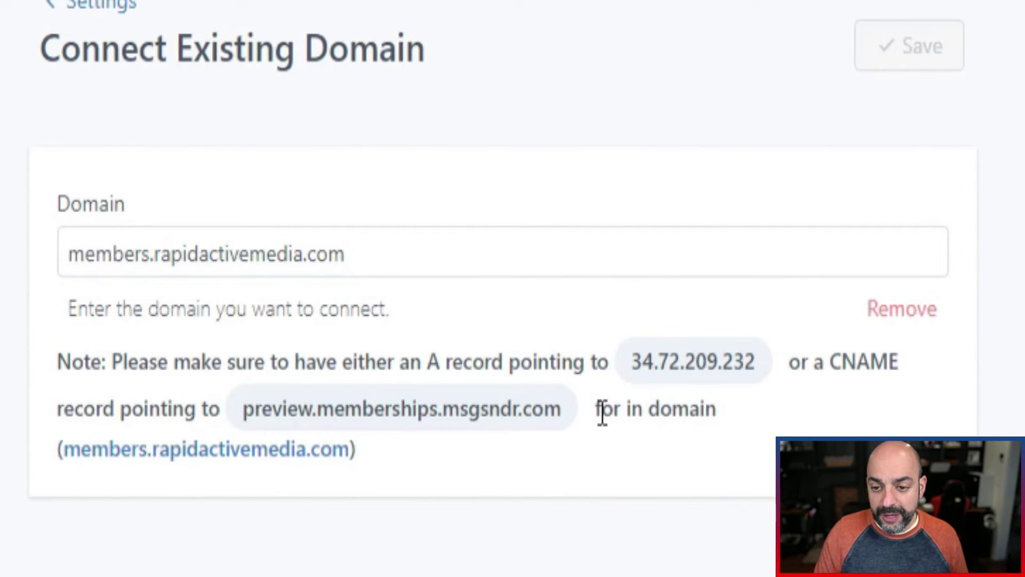
# Copy the preview.memberships.msgsndr.com target from the FG Funnels domain page.
pyautogui.moveTo(572, 405); pyautogui.dragTo(260, 408)
pyautogui.rightClick(331, 408)
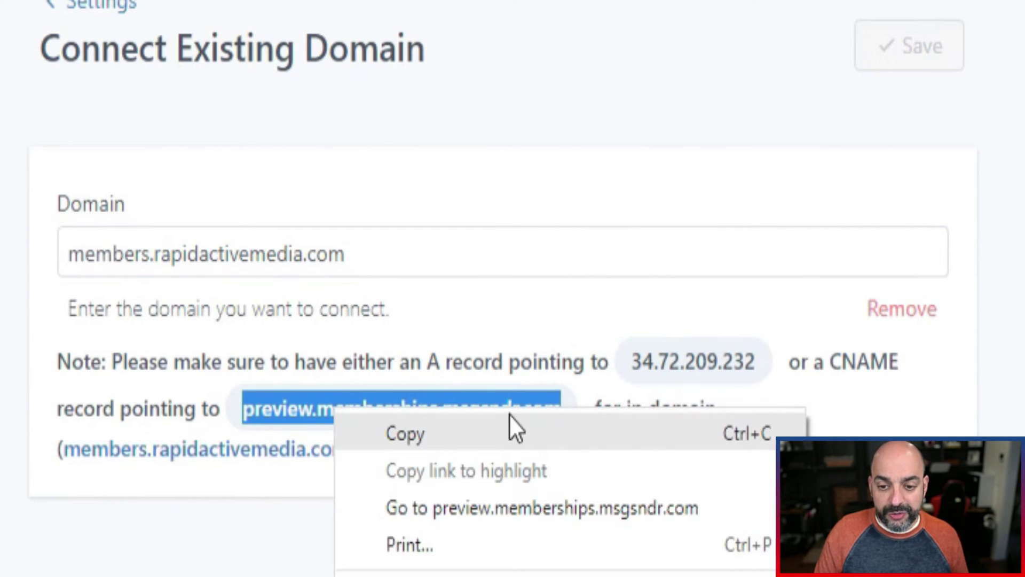
pyautogui.click(509, 419)
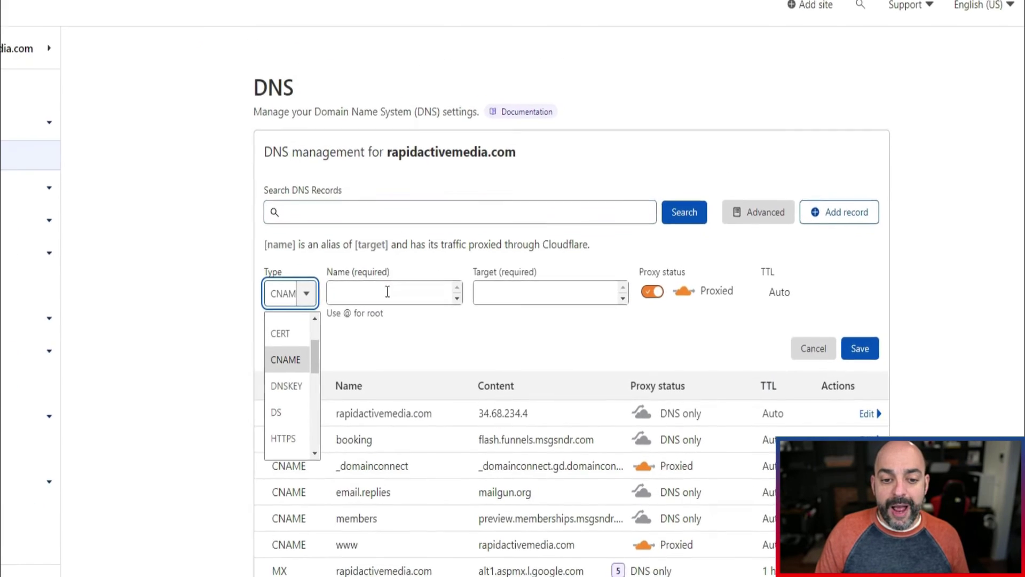
# Fill the CNAME record with target preview.memberships.msgsndr.com and name members.
pyautogui.click(398, 298)
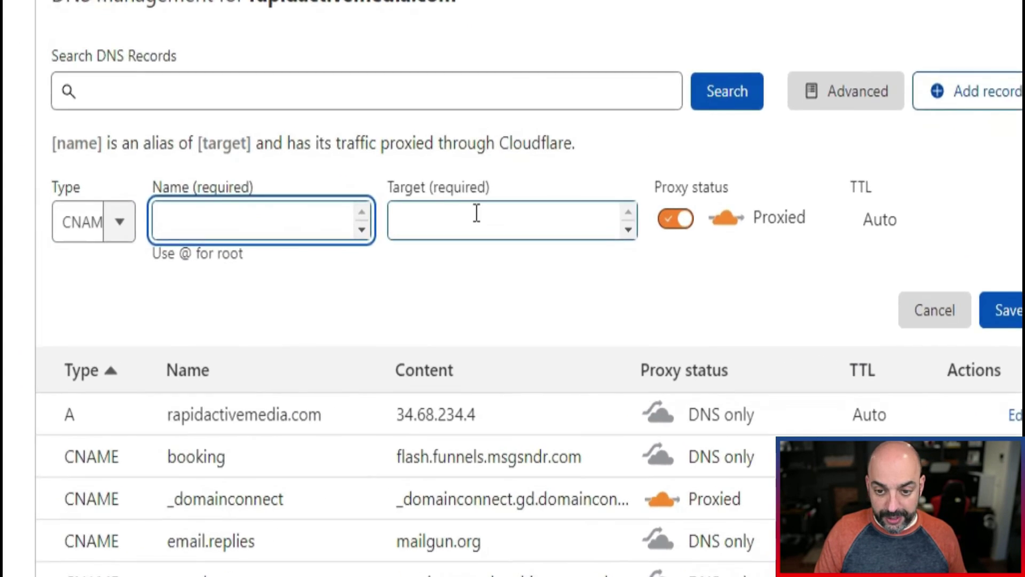
pyautogui.click(509, 265)
pyautogui.hotkey('ctrl', 'v')
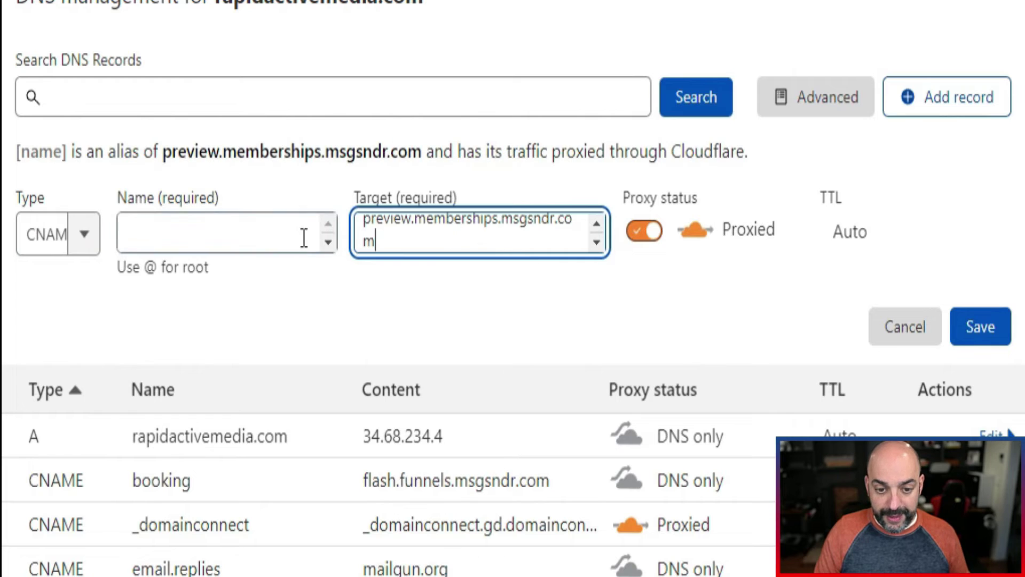
pyautogui.click(267, 231)
pyautogui.write('merm')
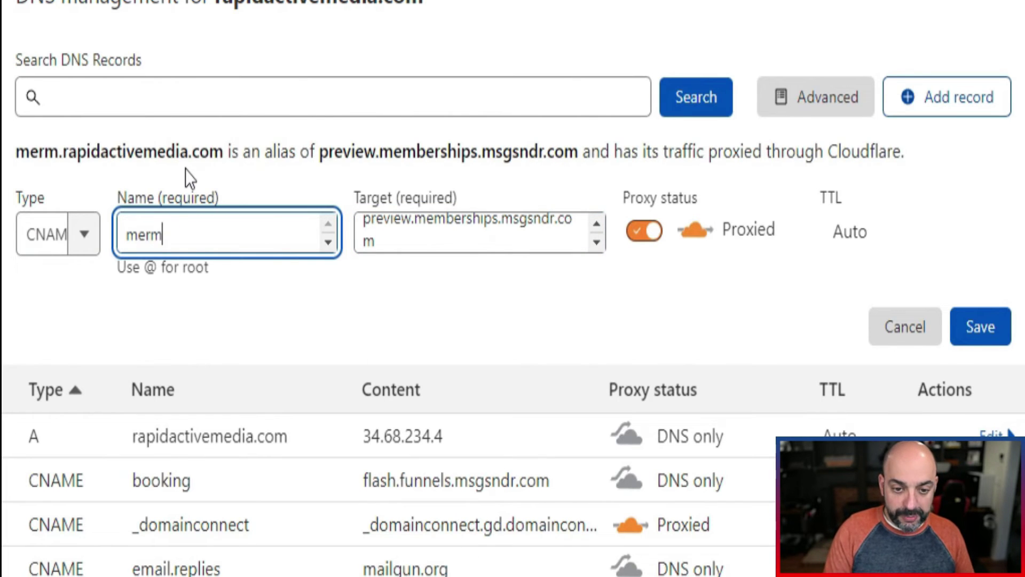
pyautogui.press('BackSpace')
pyautogui.press('BackSpace')
pyautogui.write('mbers')
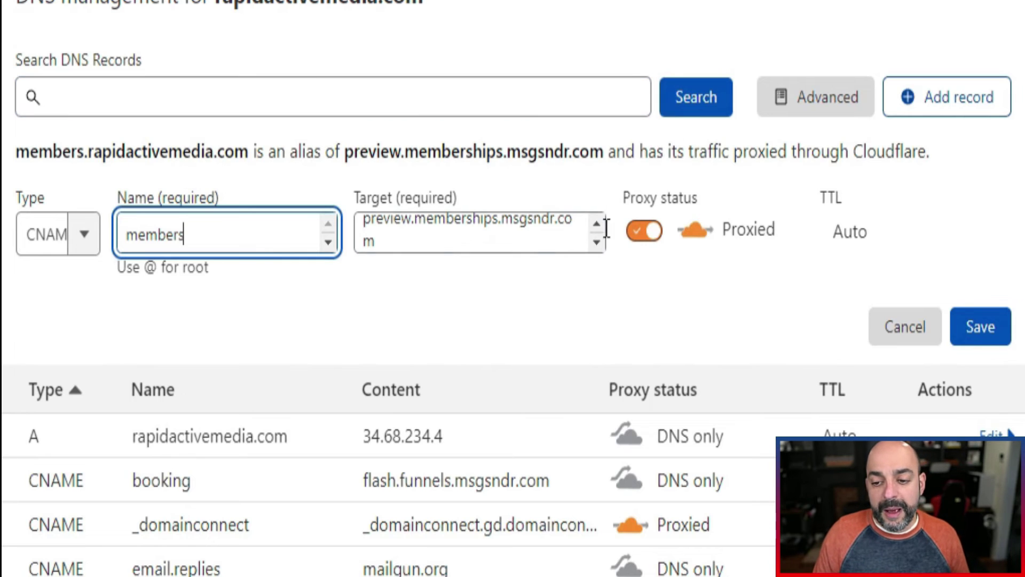
pyautogui.click(647, 233)
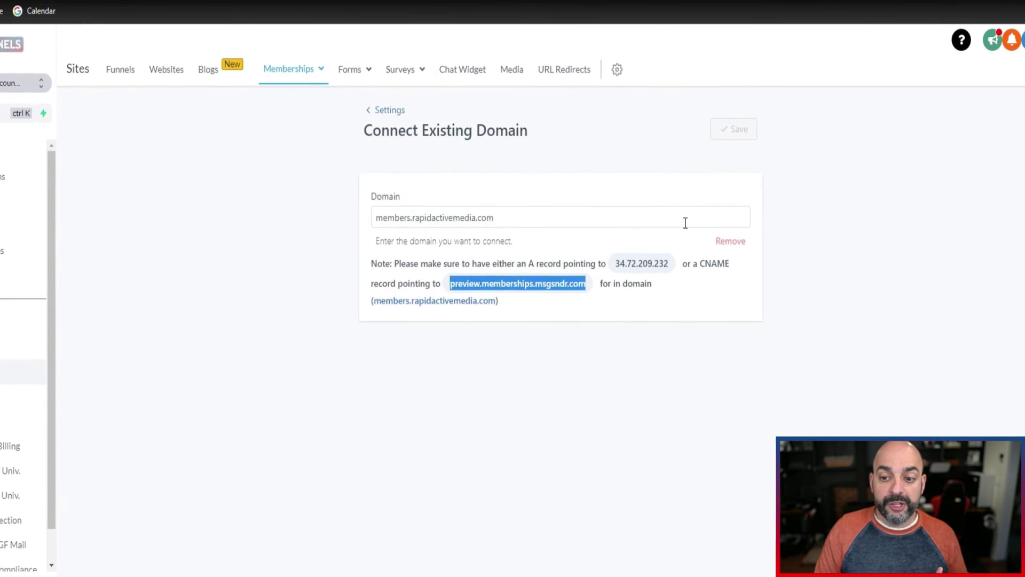
# Retype the final 'm' of members.rapidactivemedia.com so the domain can be saved.
pyautogui.click(501, 224)
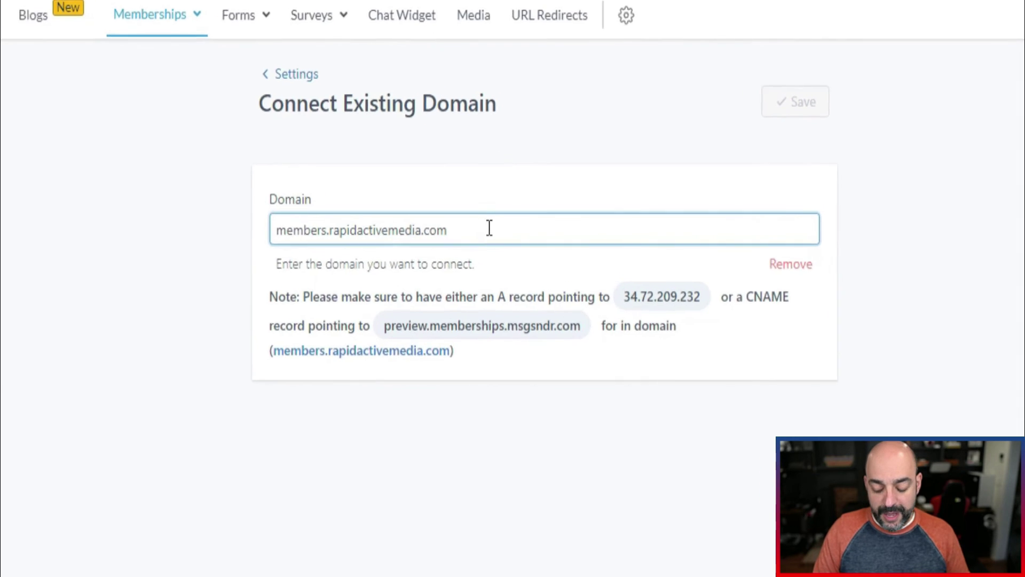
pyautogui.press('BackSpace')
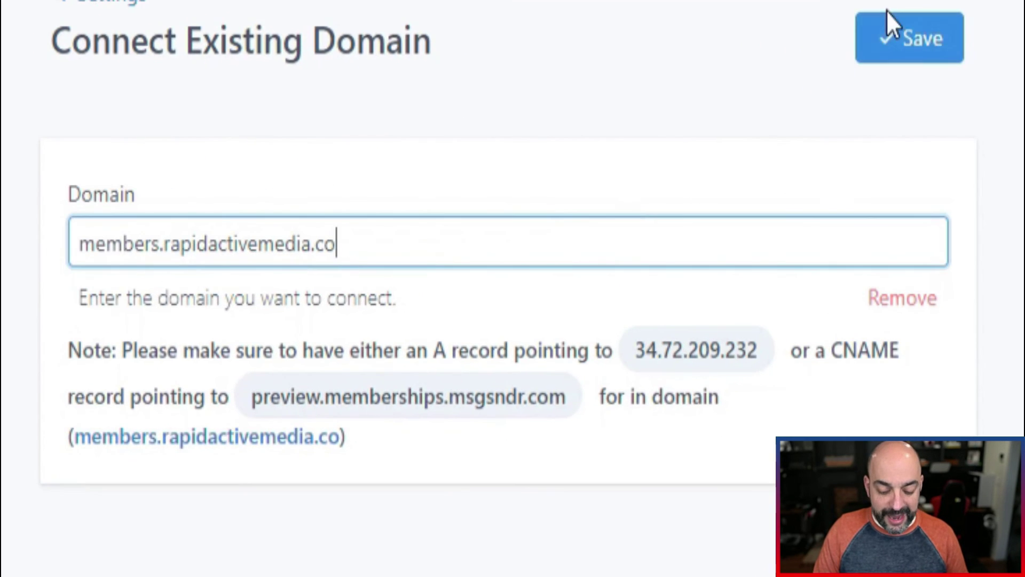
pyautogui.write('m')
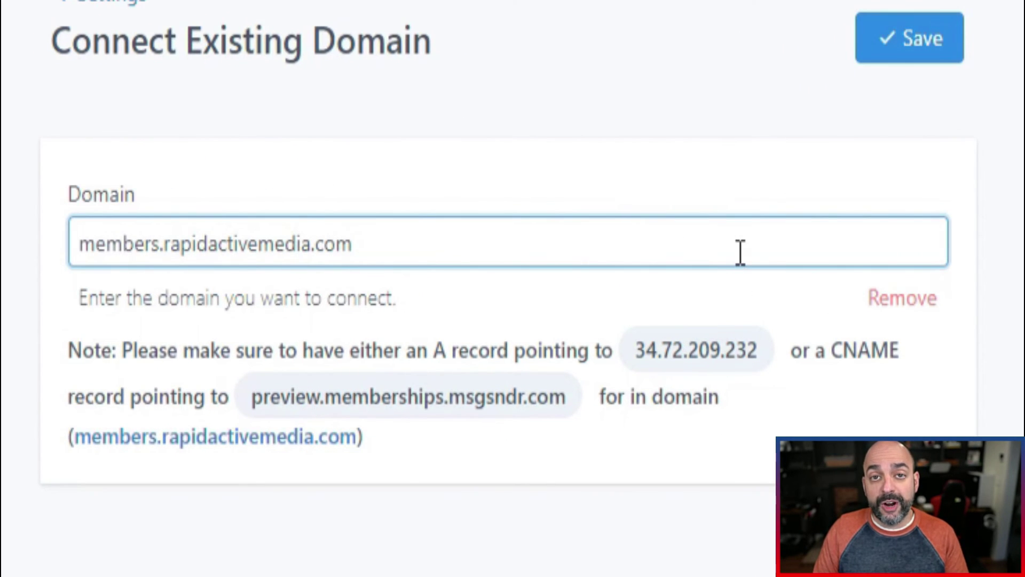